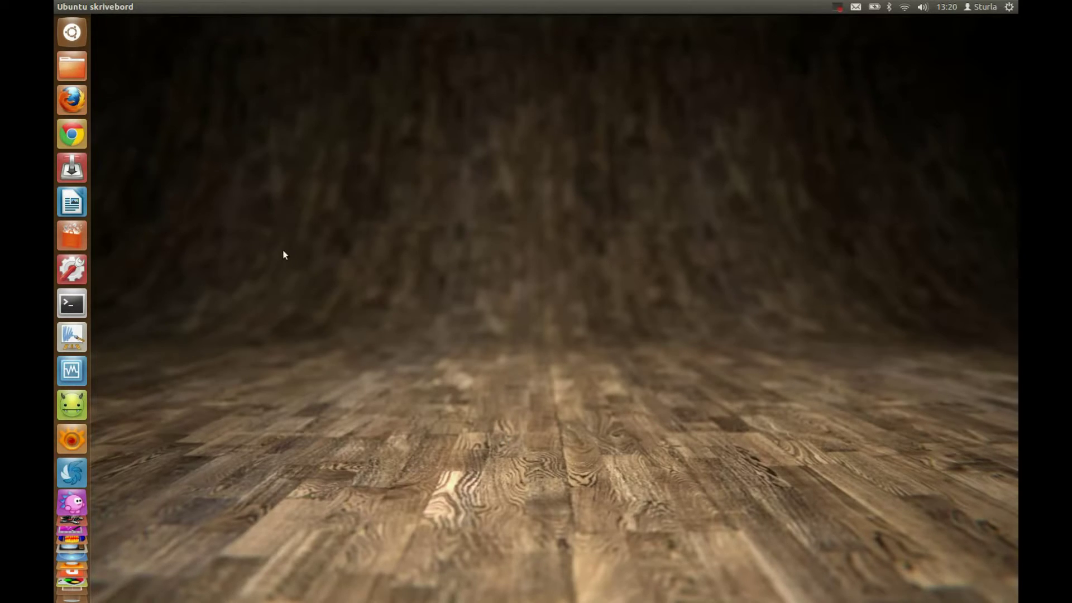
# Go to the Home folder and open the Lugaru.HD folder
pyautogui.click(68, 65)
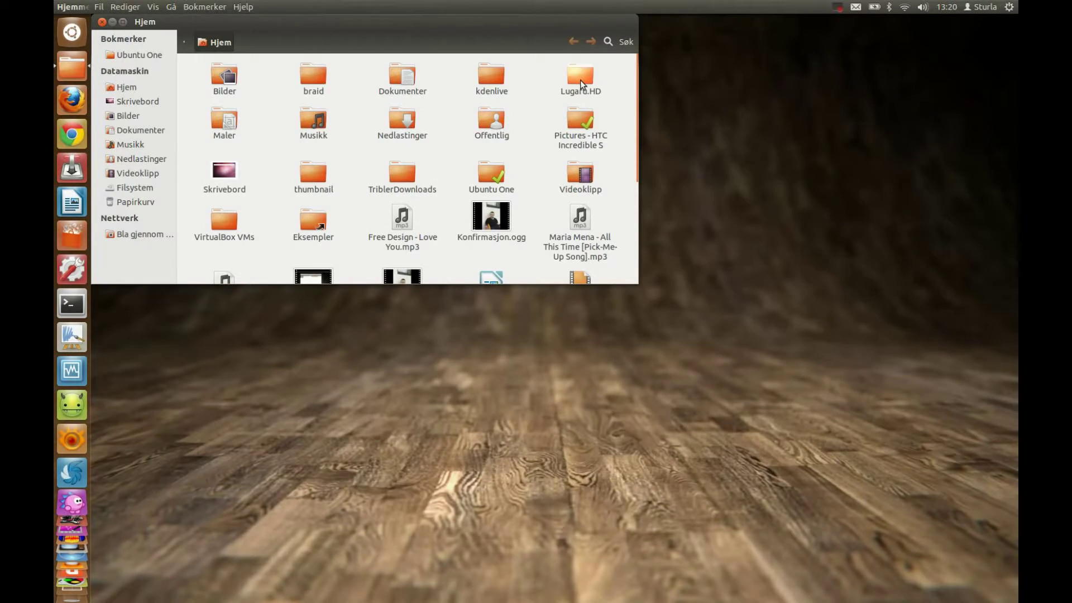
pyautogui.doubleClick(580, 80)
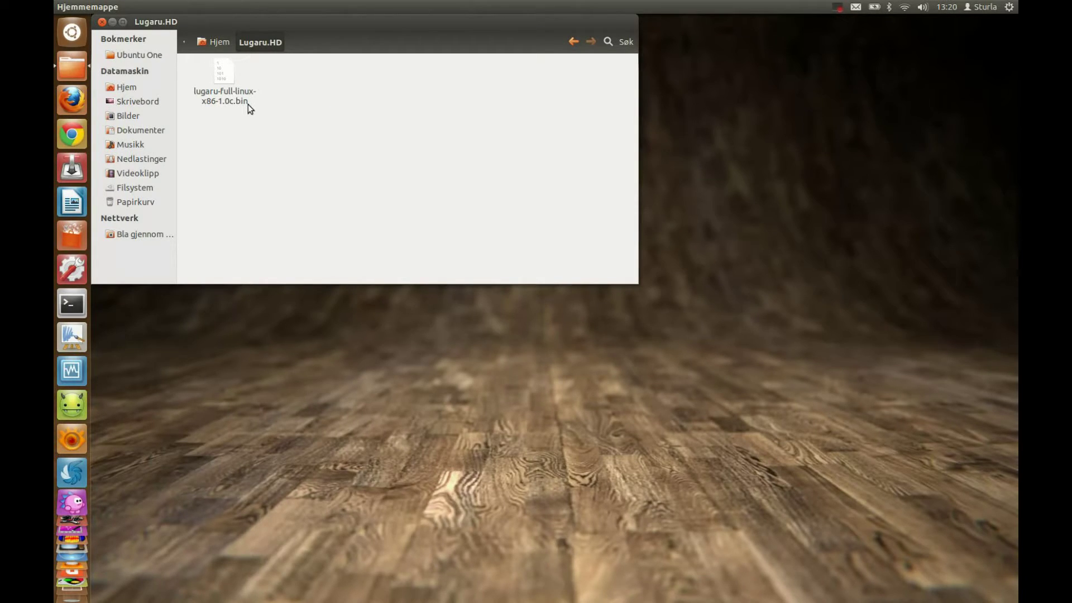
# Make lugaru-full-linux-x86-1.0c.bin executable in its Properties, then open a terminal
pyautogui.rightClick(232, 81)
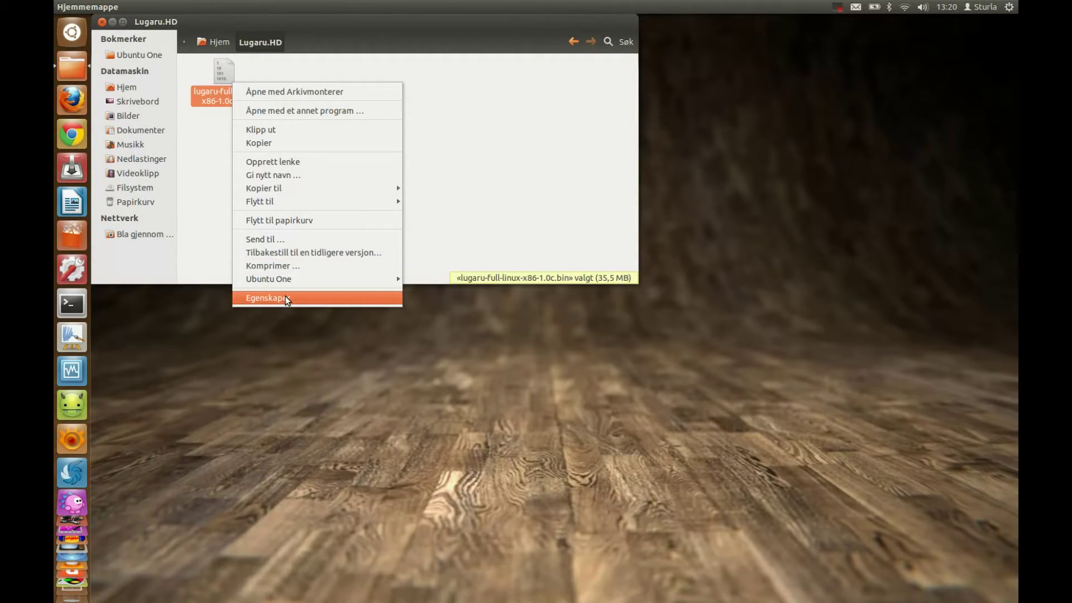
pyautogui.click(286, 296)
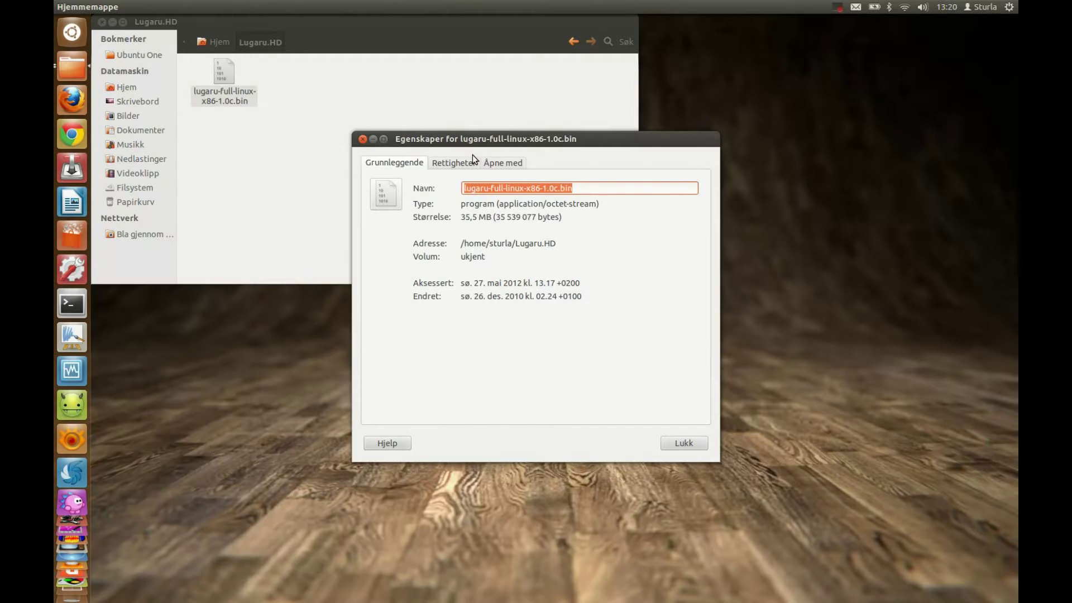
pyautogui.click(457, 164)
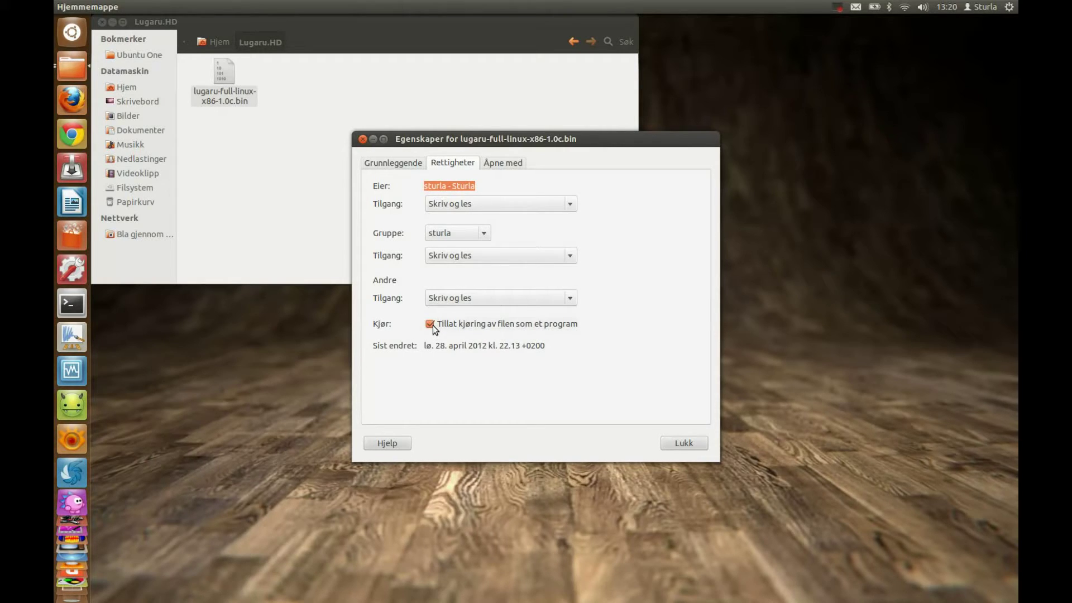
pyautogui.click(684, 443)
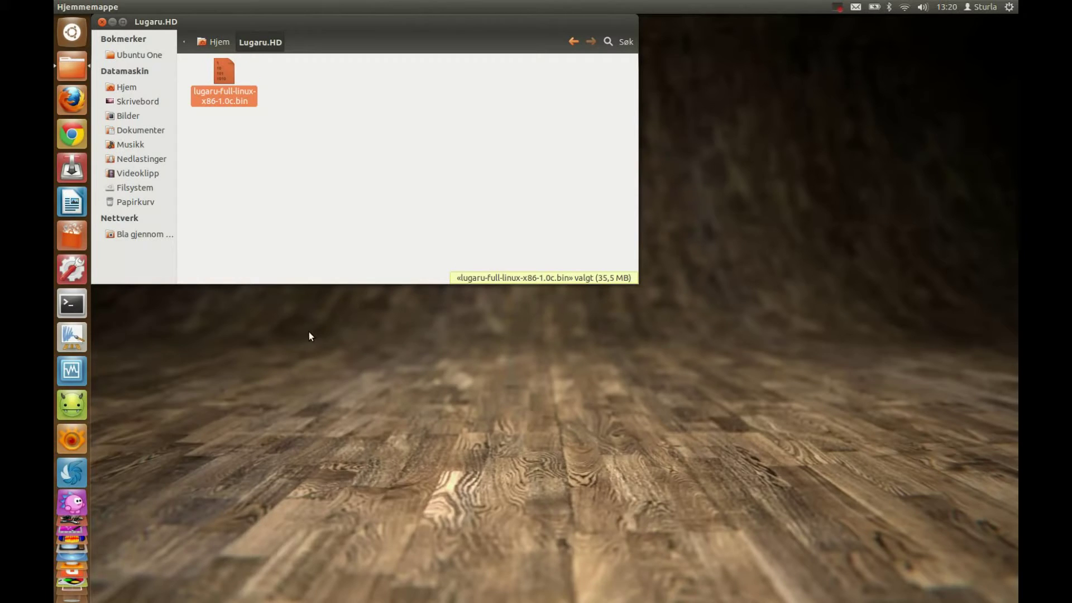
pyautogui.click(71, 303)
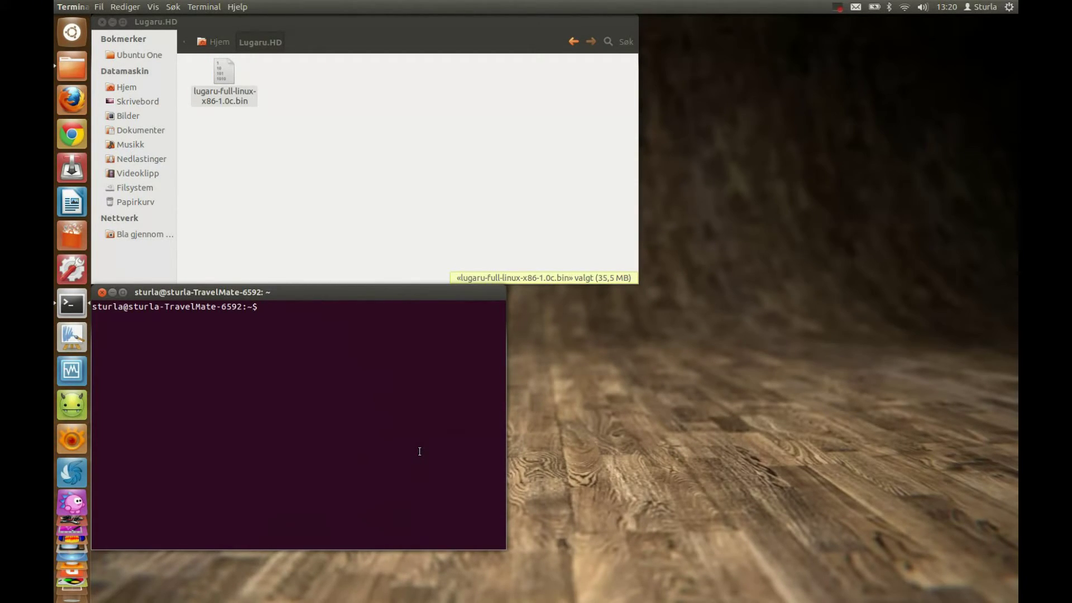
pyautogui.write('sudo ')
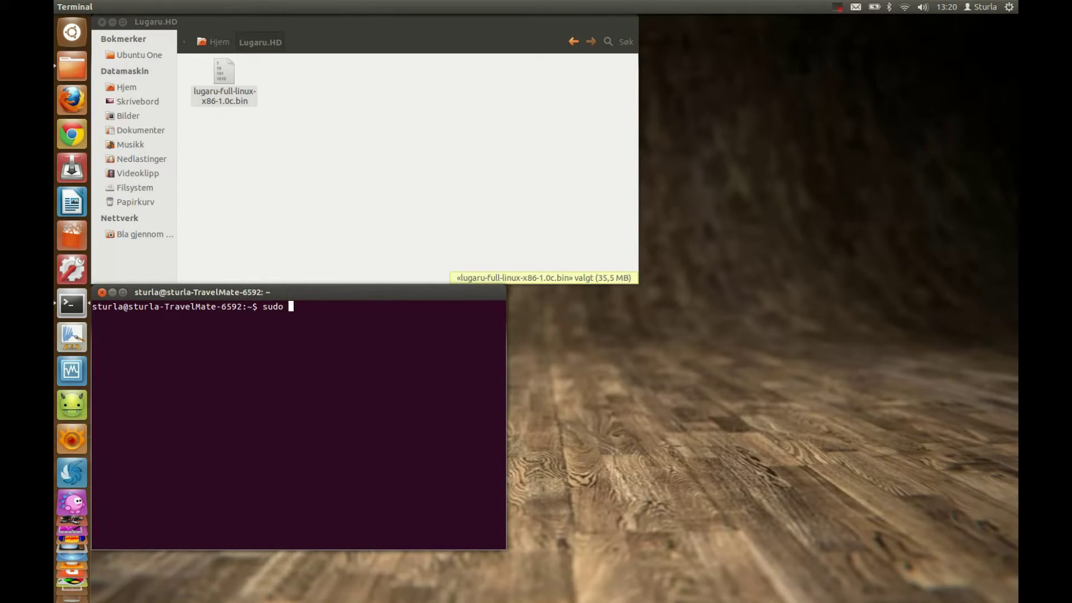
pyautogui.write('su')
# Become root with sudo su and run the installer by dragging its path into the terminal
pyautogui.press('Return')
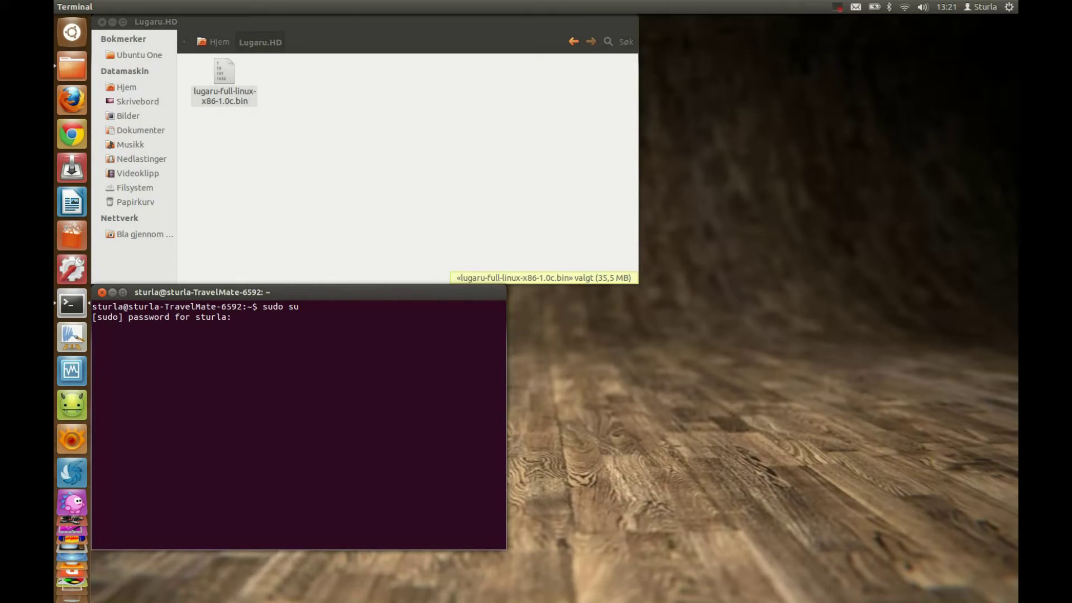
pyautogui.press('Return')
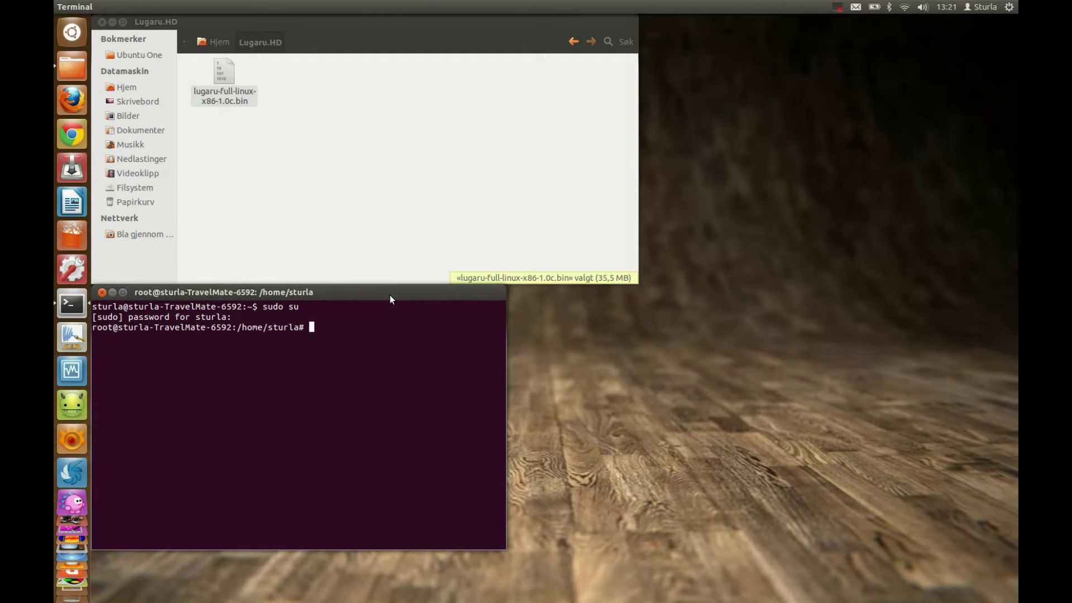
pyautogui.click(225, 86)
pyautogui.moveTo(226, 86); pyautogui.dragTo(350, 330)
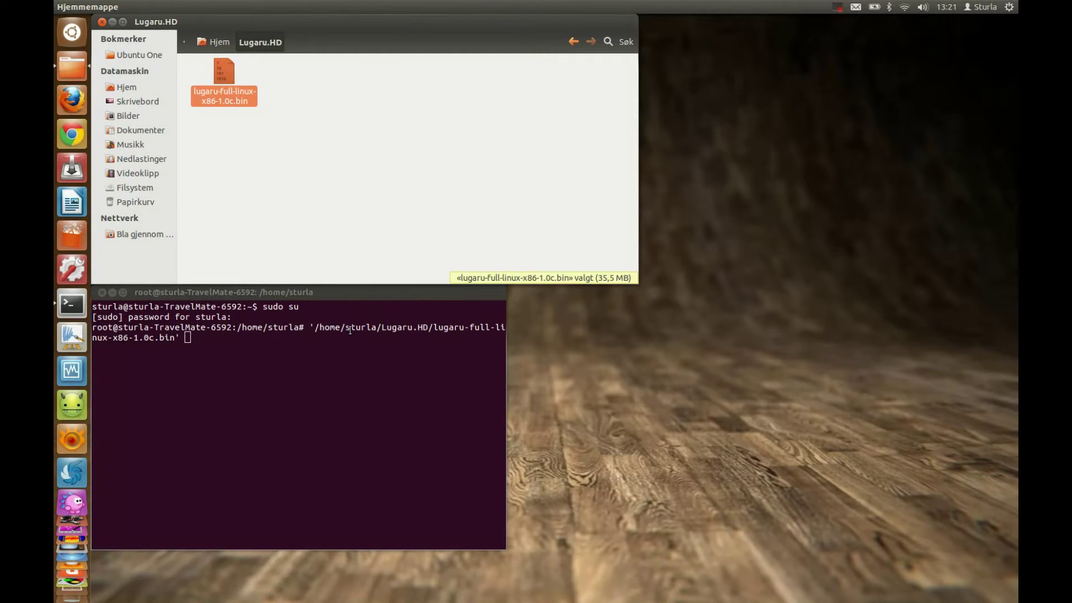
pyautogui.click(207, 342)
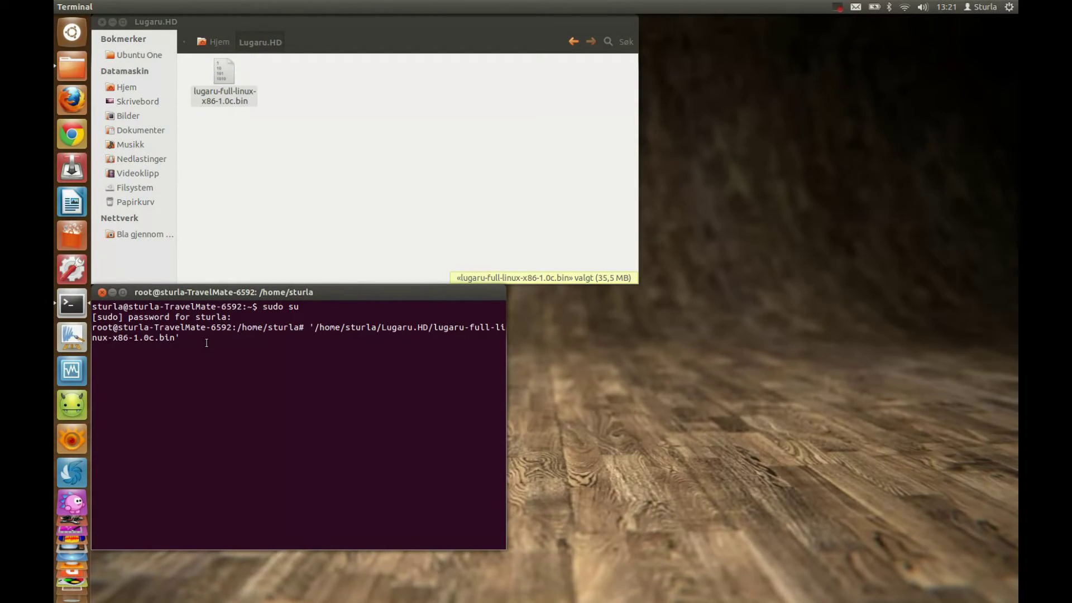
pyautogui.press('Return')
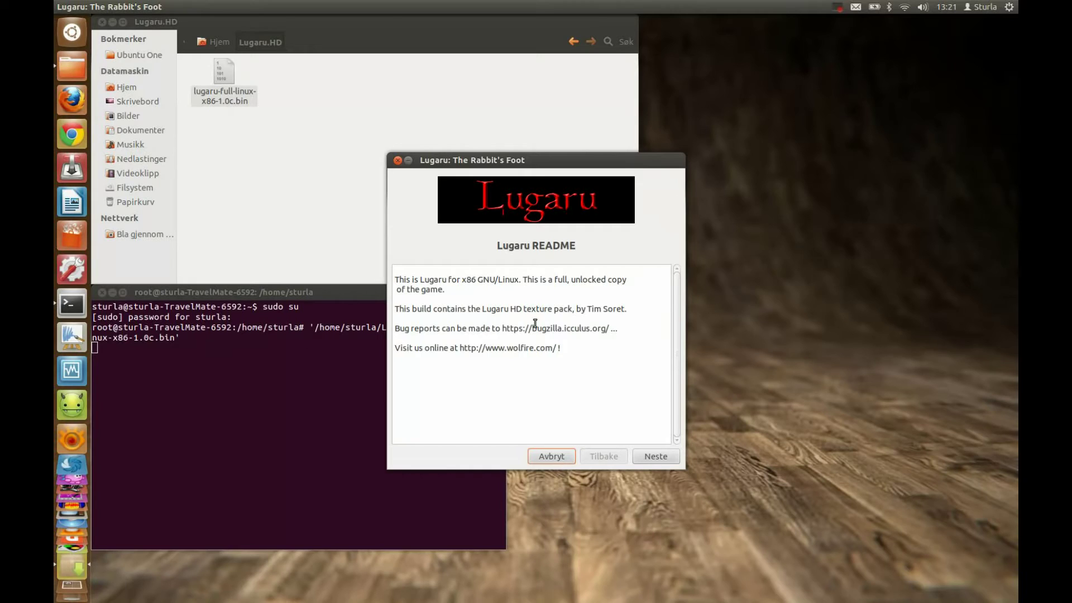
# Skip the README and install Lugaru to /usr/local/games/lugaru
pyautogui.click(658, 456)
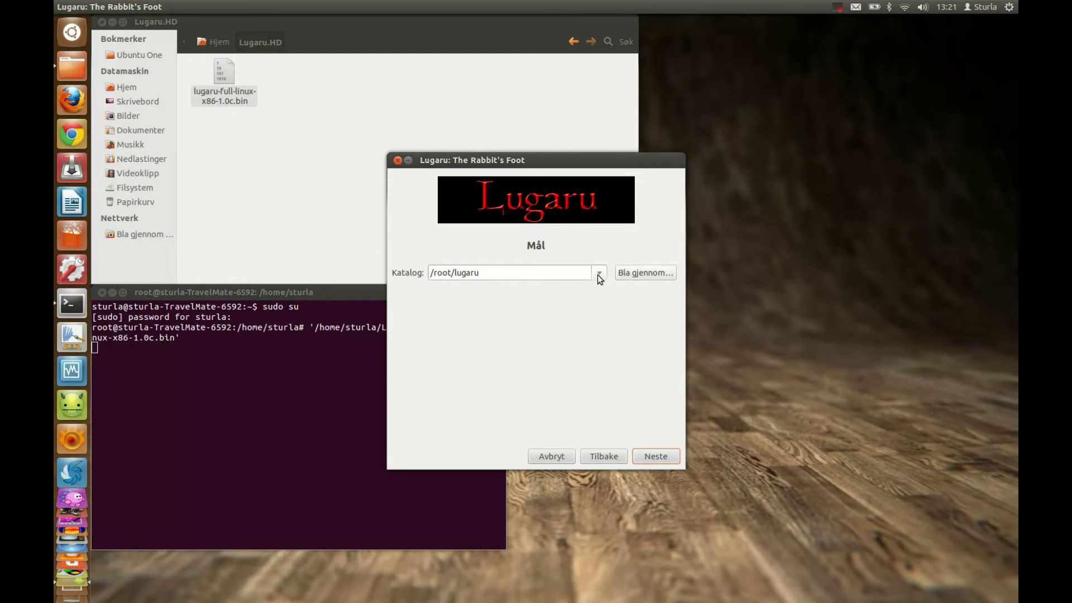
pyautogui.click(598, 273)
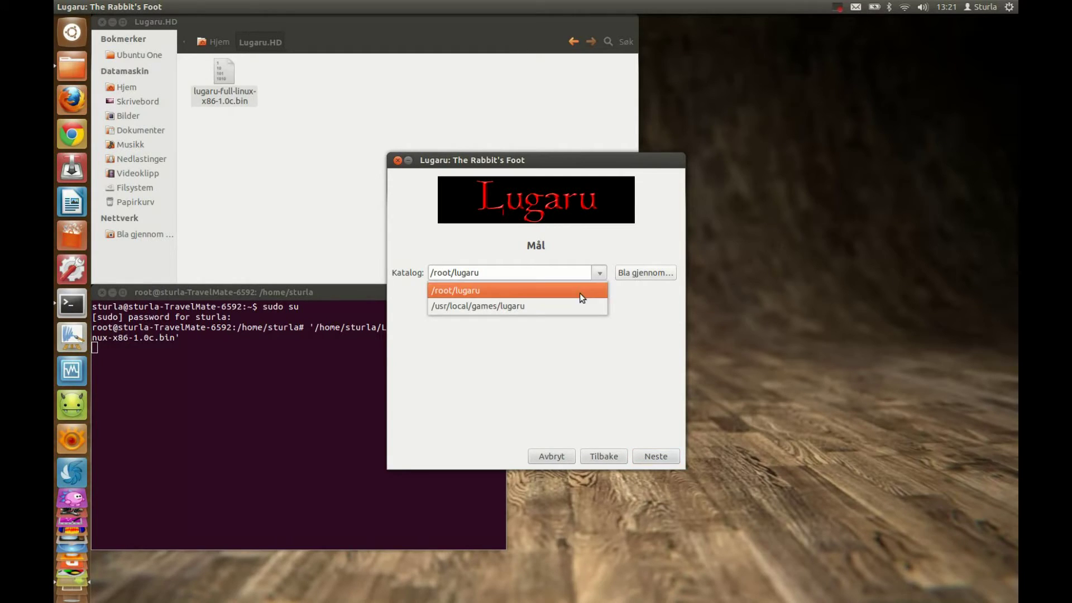
pyautogui.click(505, 306)
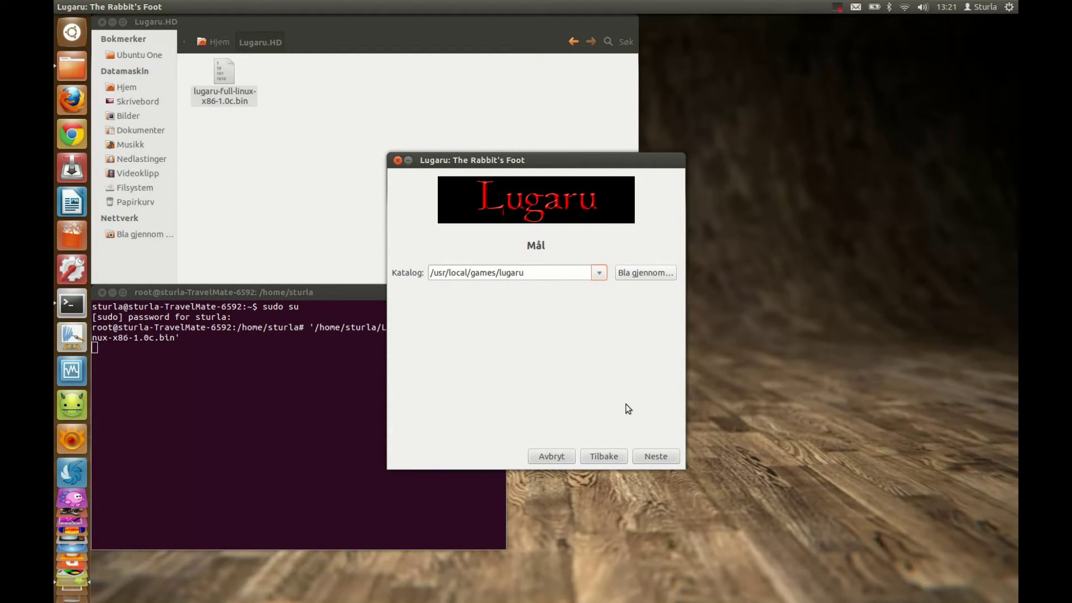
pyautogui.click(666, 457)
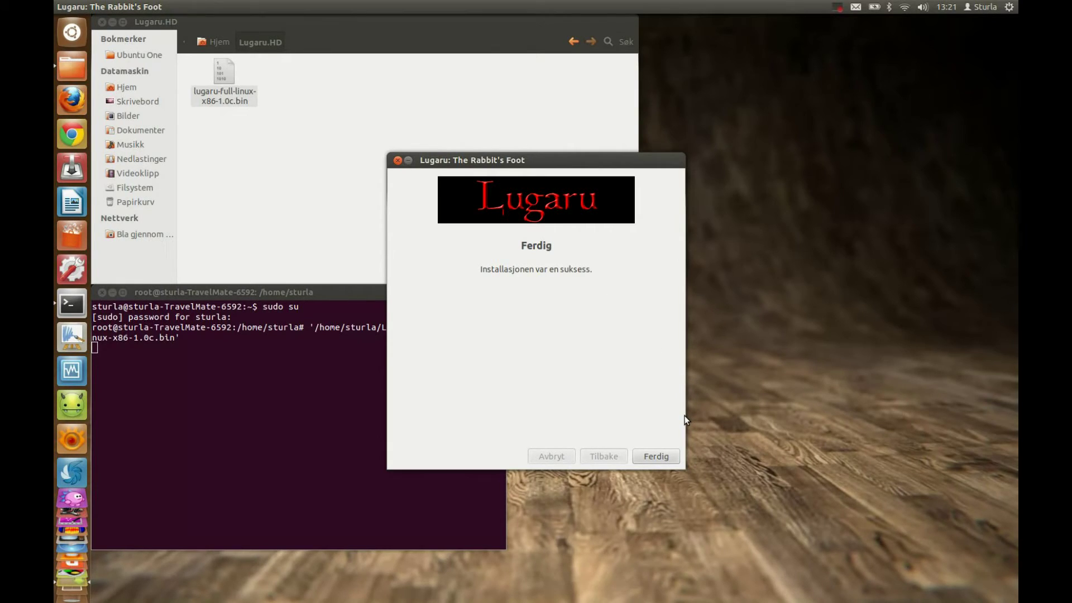
# Finish the installer, close and confirm closing the root terminal, and close Nautilus
pyautogui.click(656, 456)
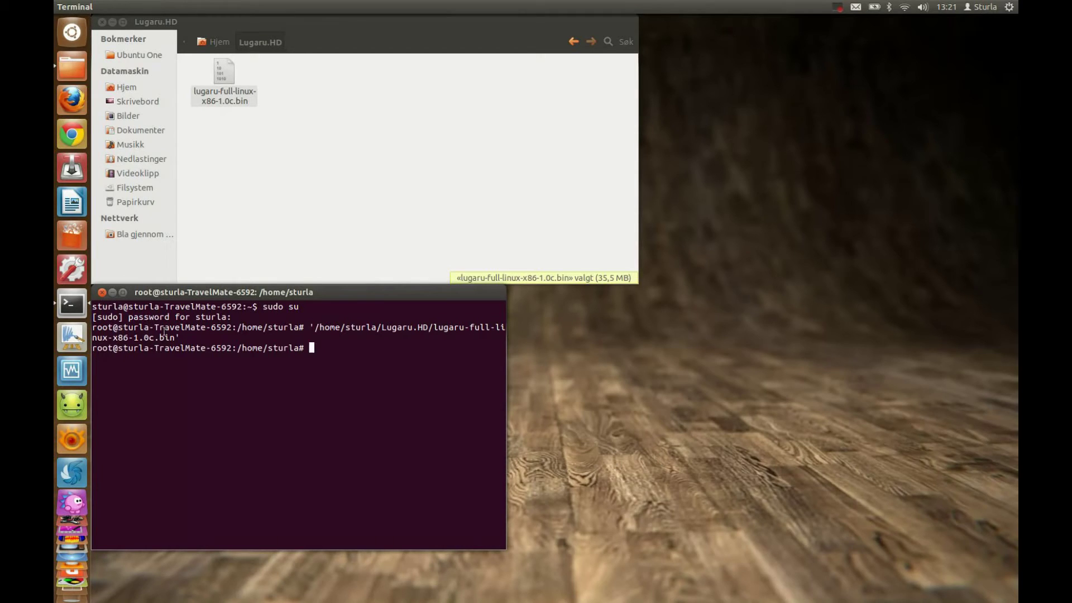
pyautogui.click(101, 292)
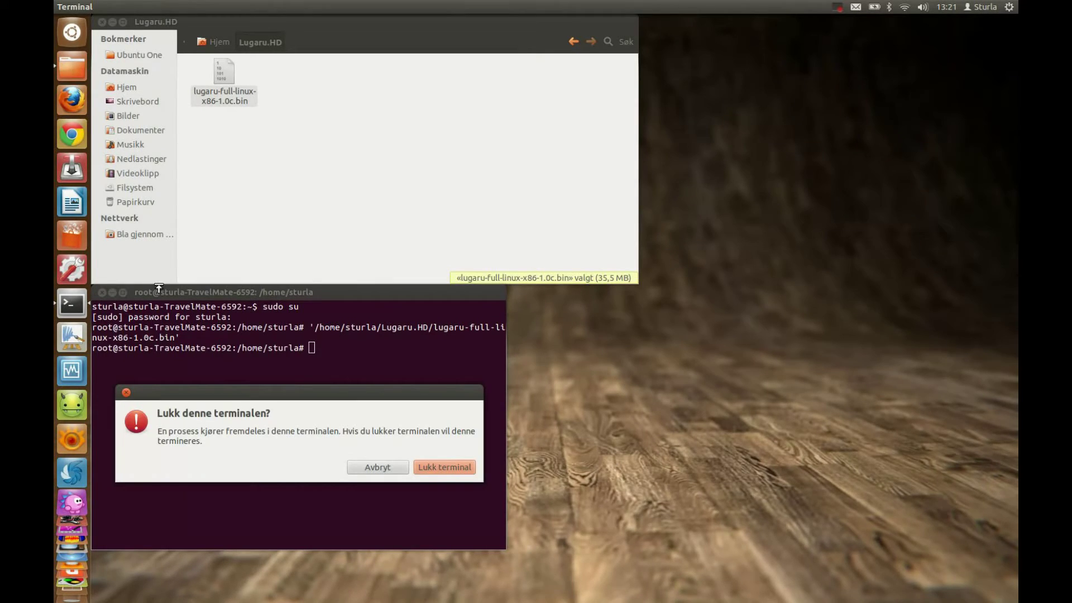
pyautogui.click(443, 466)
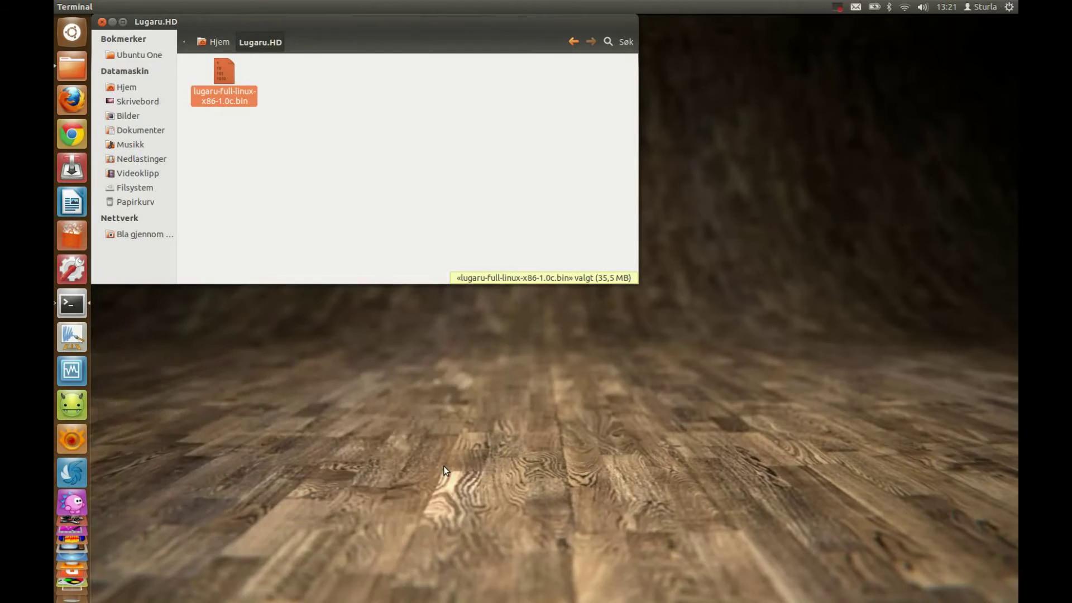
pyautogui.click(101, 23)
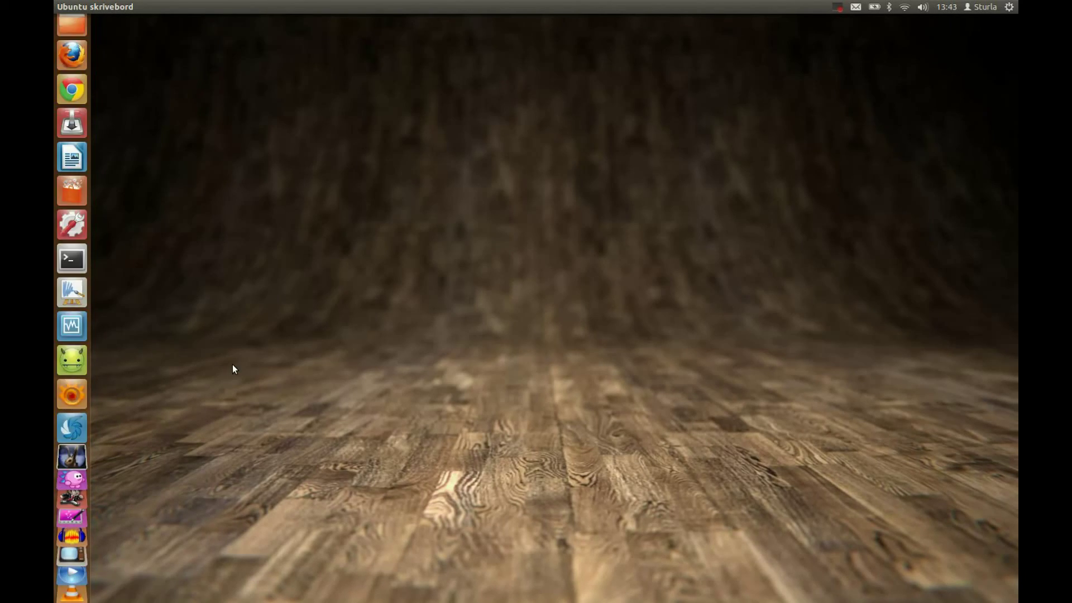
pyautogui.click(840, 7)
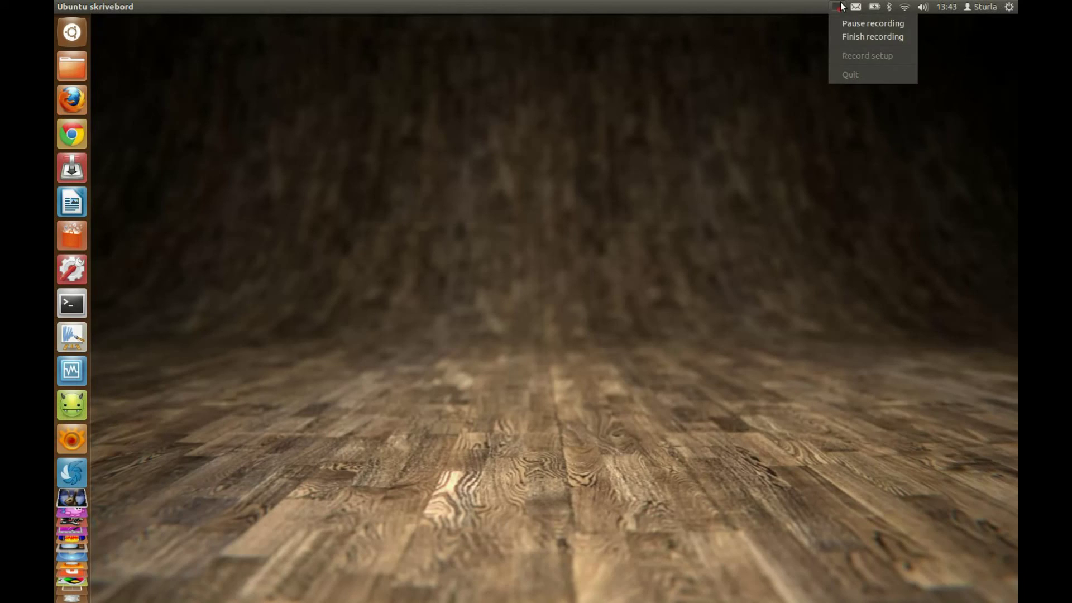